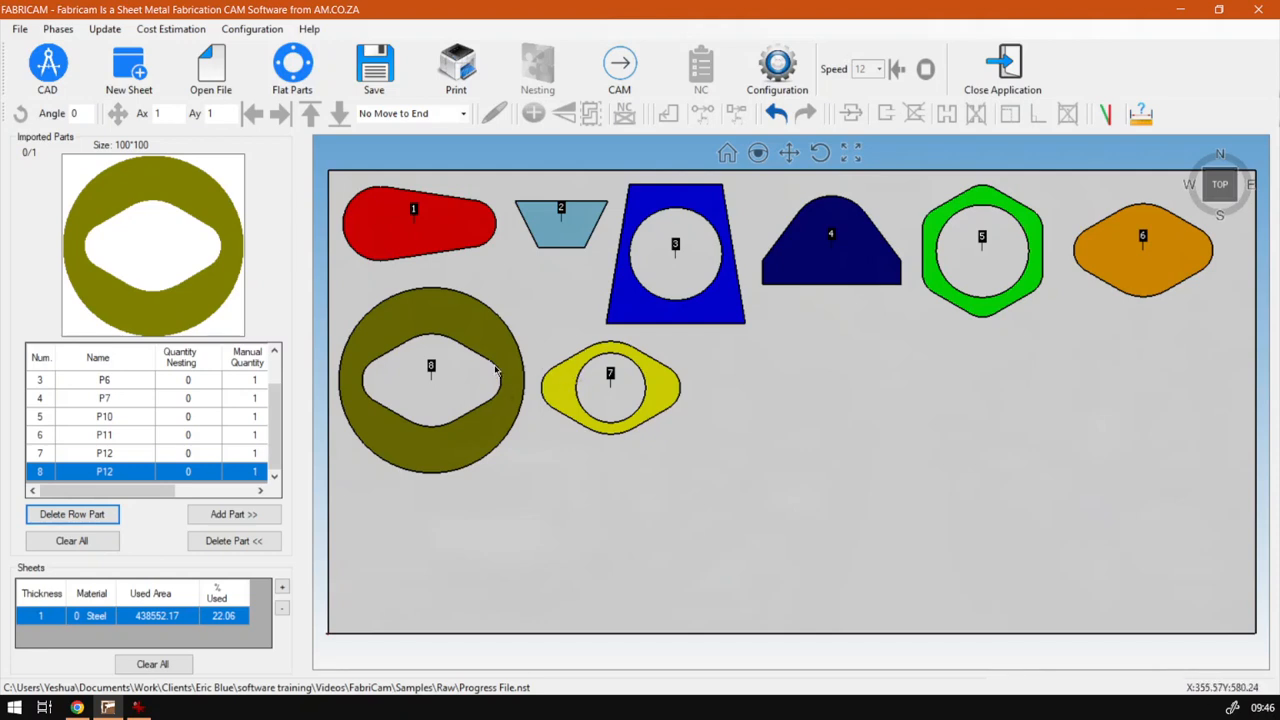
# Step: Define flat part P15 with outer diameter D1 of 200 mm and a 100 by 100 mm opening, and preview its outline
pyautogui.click(292, 66)
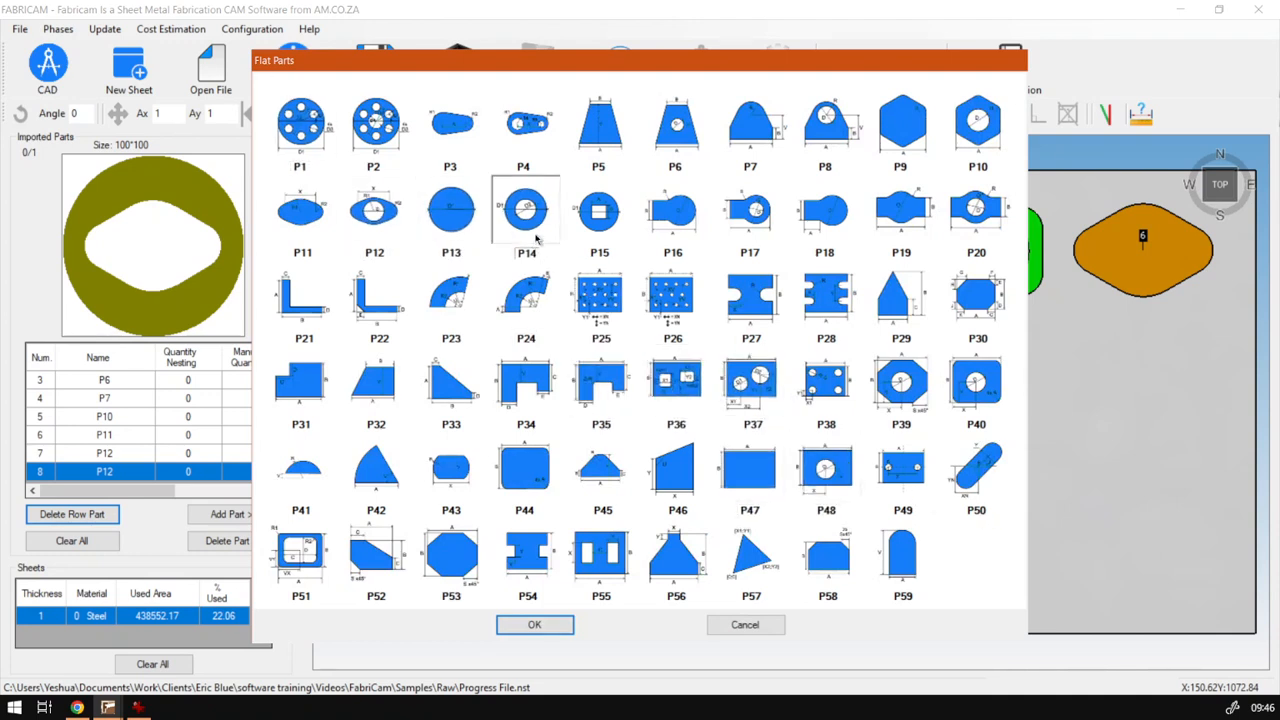
pyautogui.doubleClick(598, 237)
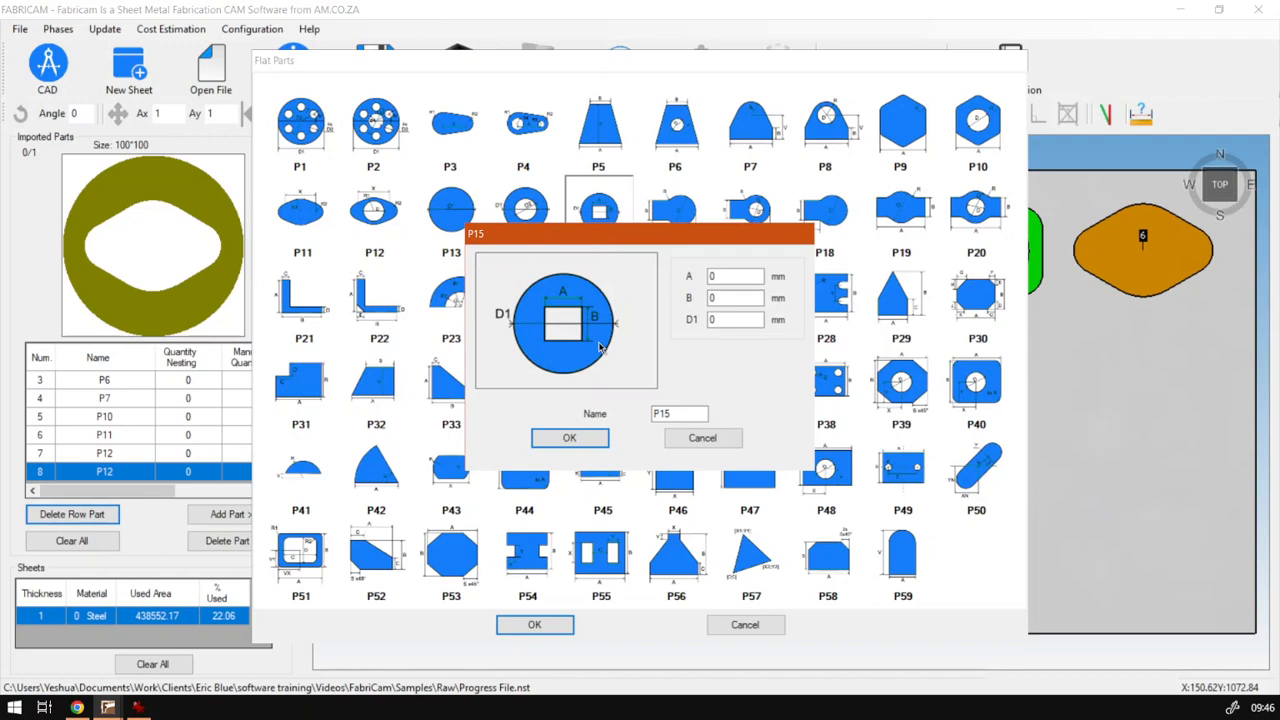
pyautogui.press('super+plus')
pyautogui.click(714, 320)
pyautogui.write('200')
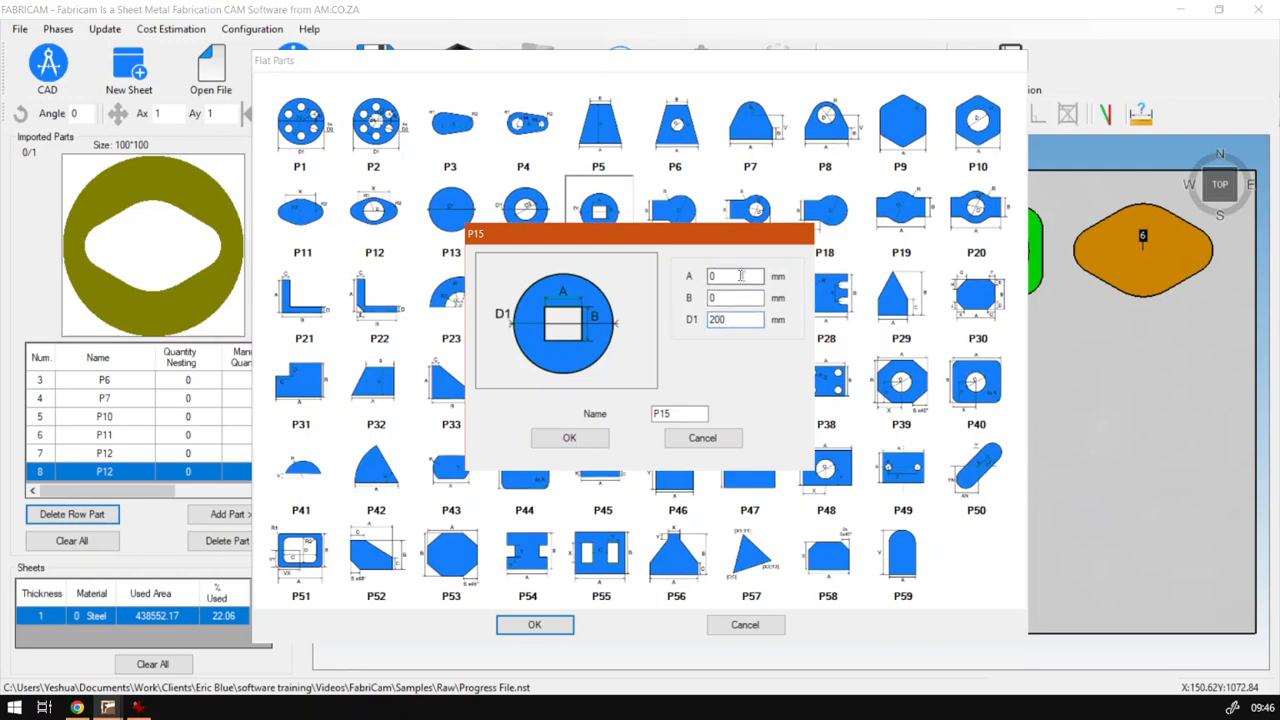
pyautogui.click(738, 276)
pyautogui.write('100')
pyautogui.press('Tab')
pyautogui.click(565, 437)
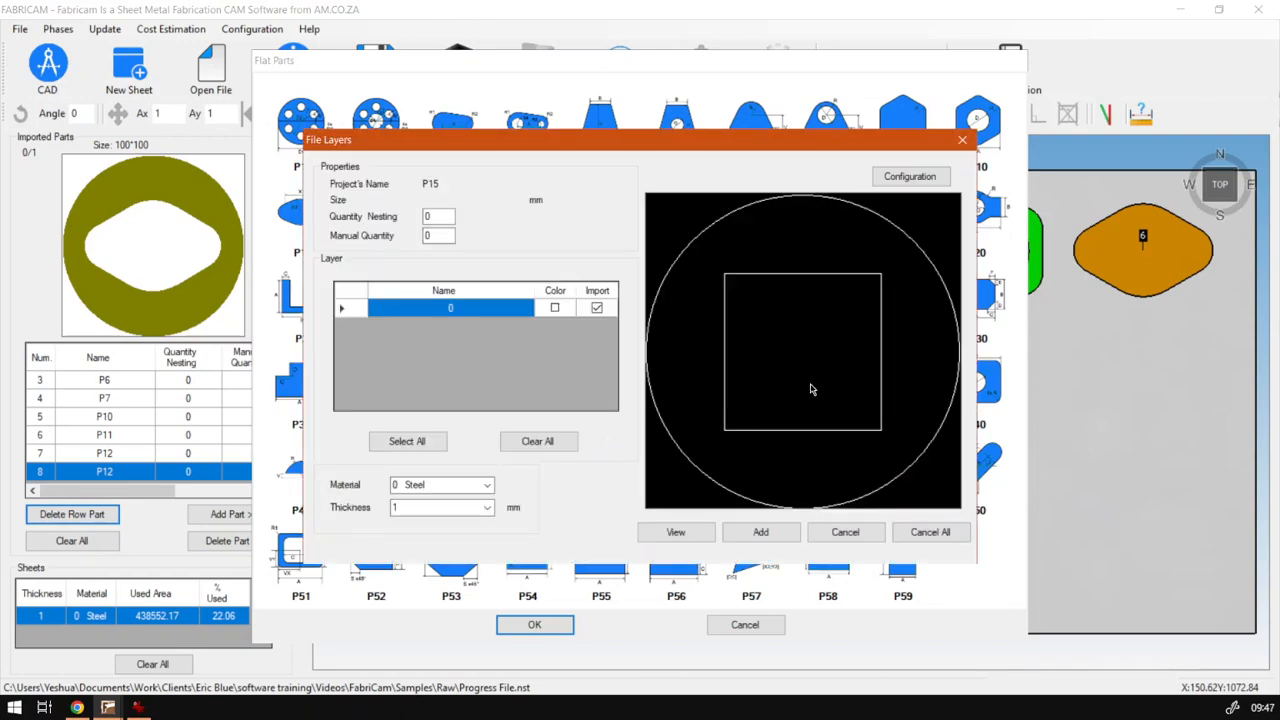
pyautogui.click(845, 532)
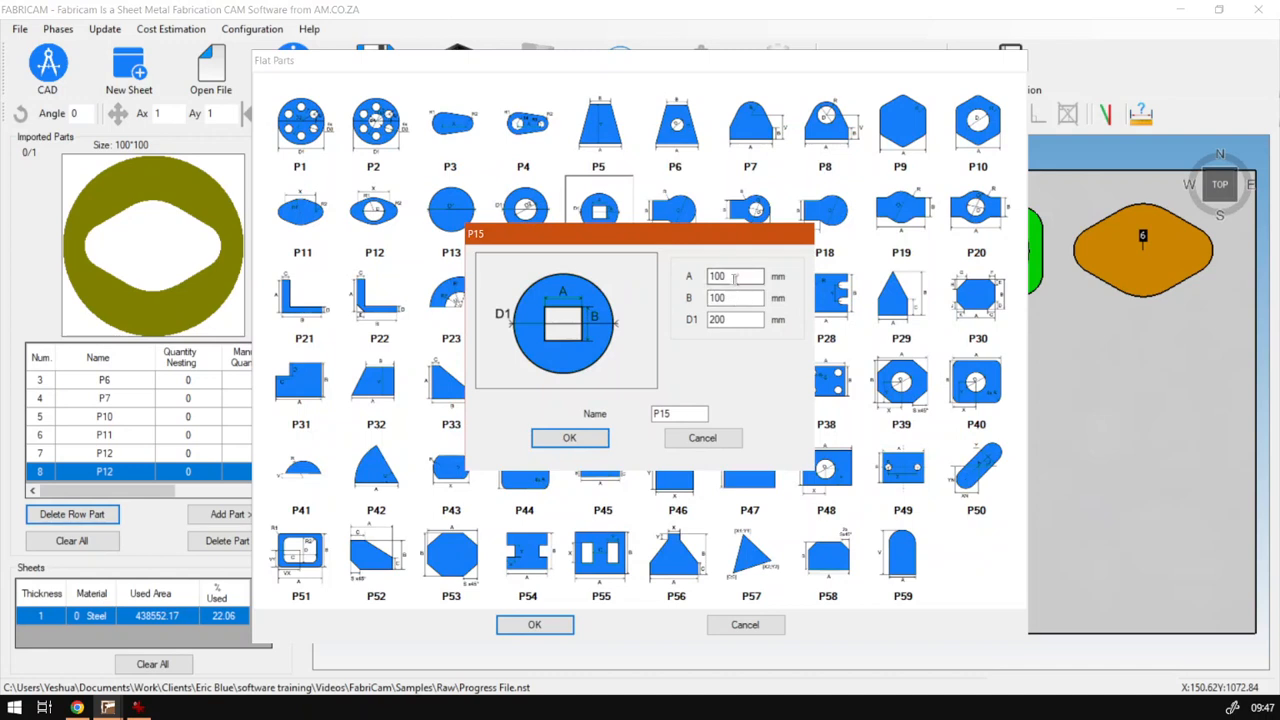
# Step: Set the P15 opening's dimension A to 50 mm and preview the shape
pyautogui.doubleClick(735, 278)
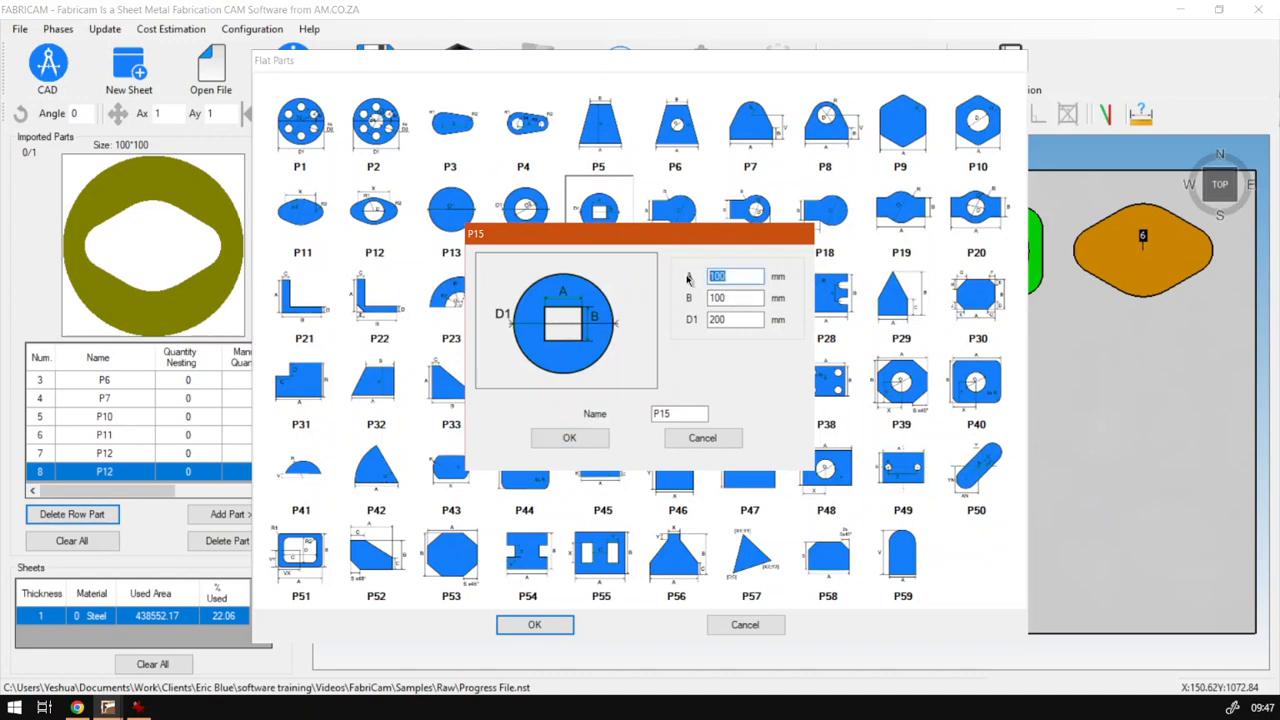
pyautogui.click(560, 441)
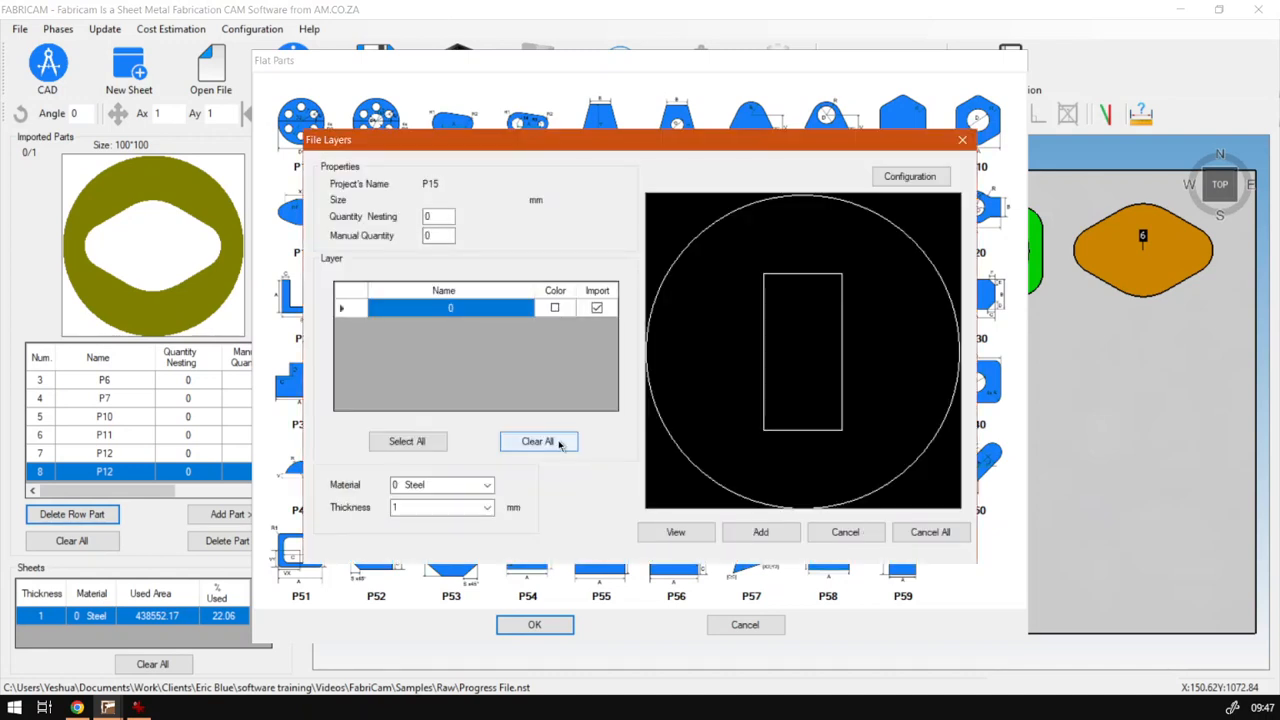
pyautogui.click(845, 532)
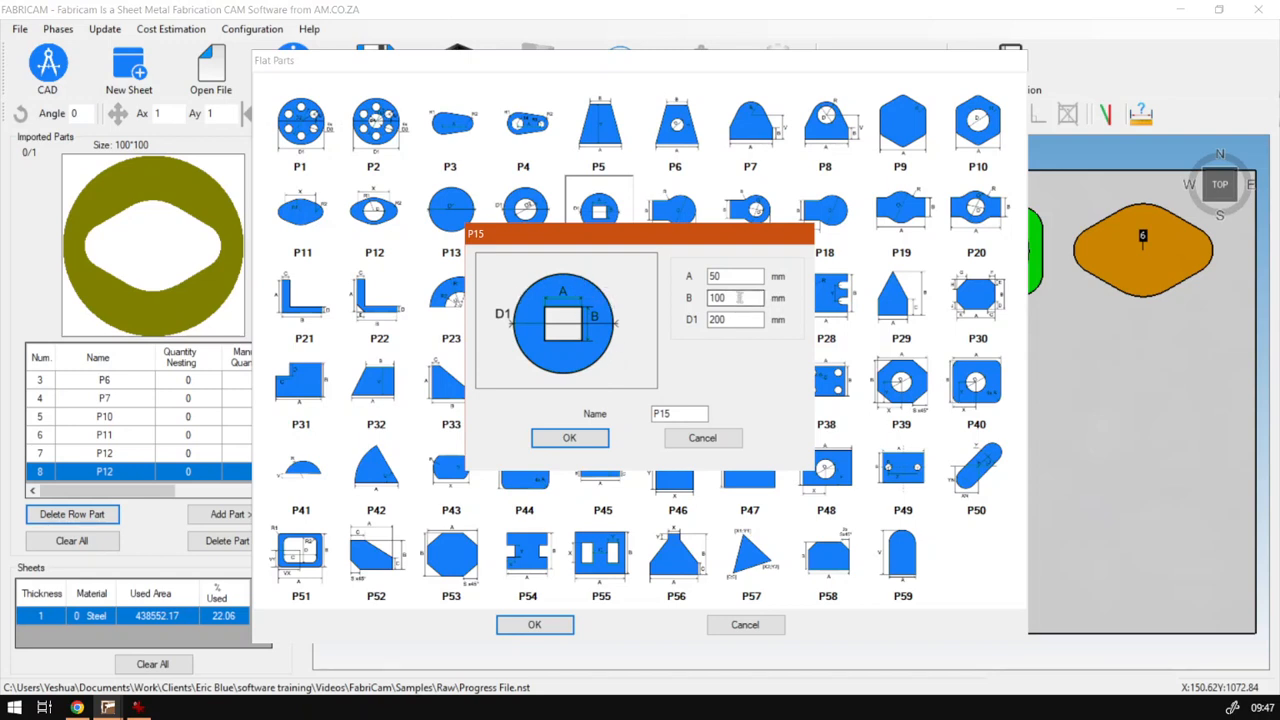
# Step: Set the P15 opening's dimensions A and B to 180 mm each and preview the shape
pyautogui.doubleClick(714, 276)
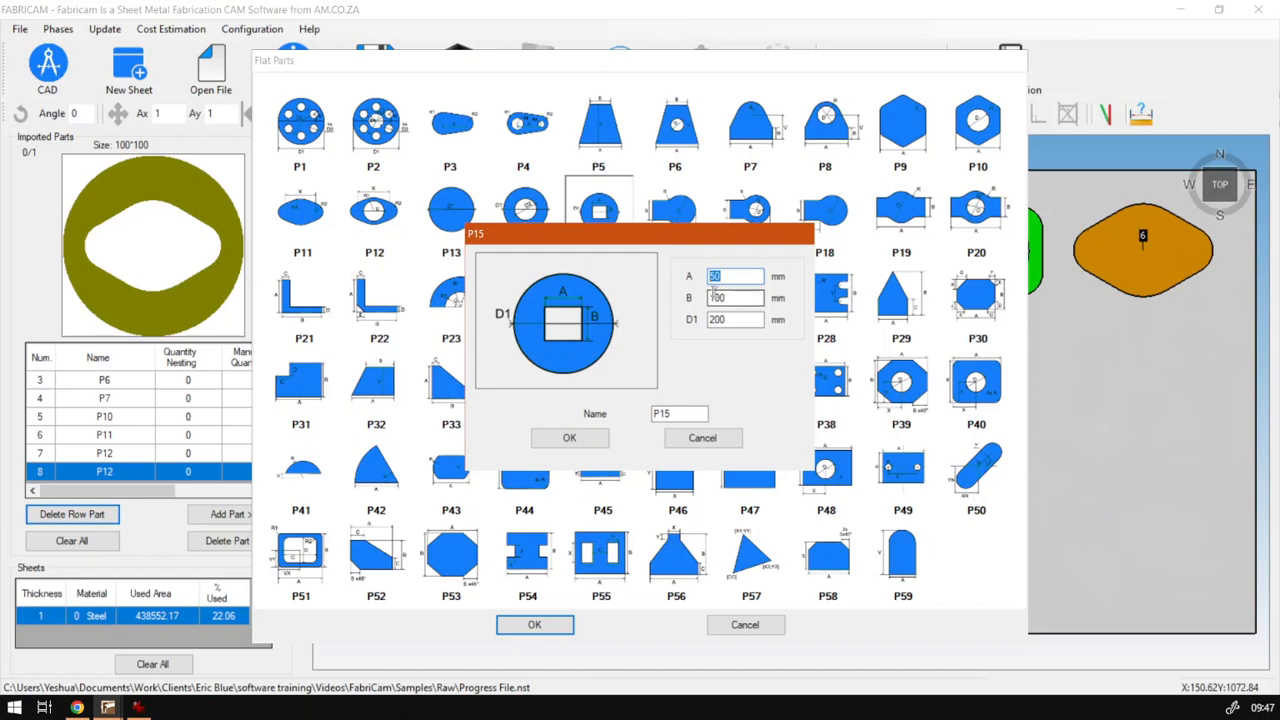
pyautogui.write('180')
pyautogui.doubleClick(736, 297)
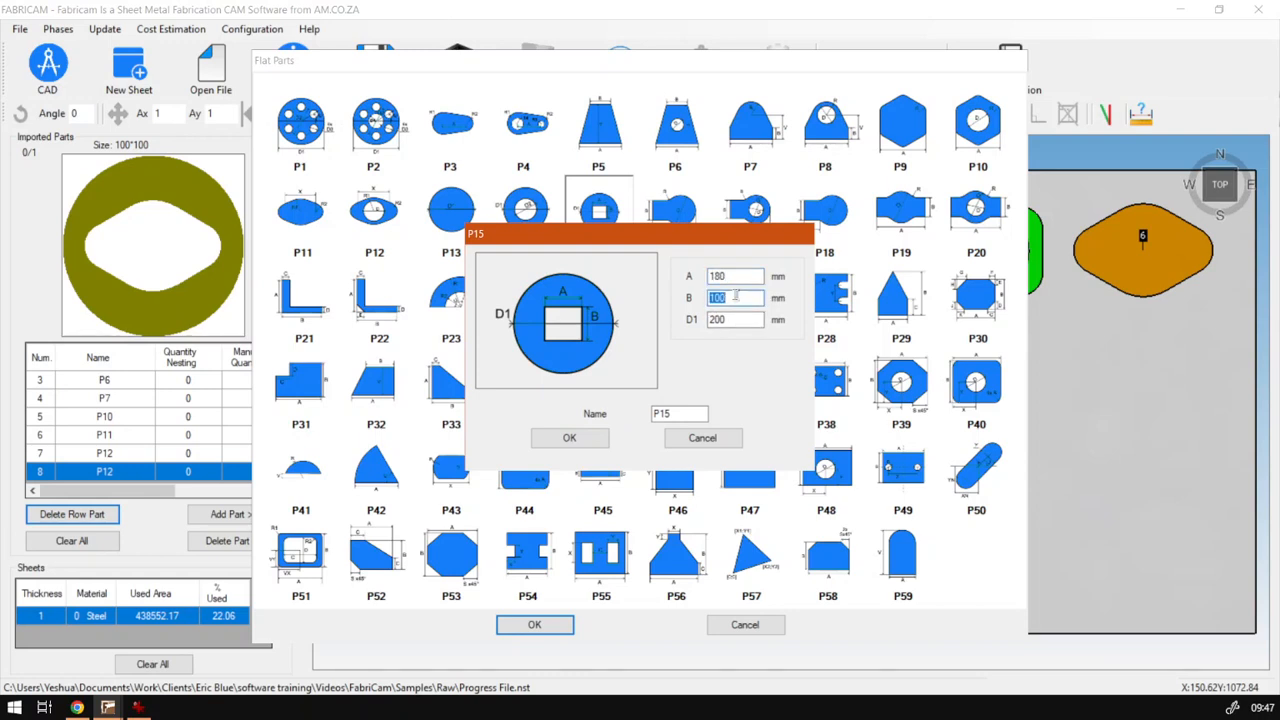
pyautogui.write('180')
pyautogui.click(567, 438)
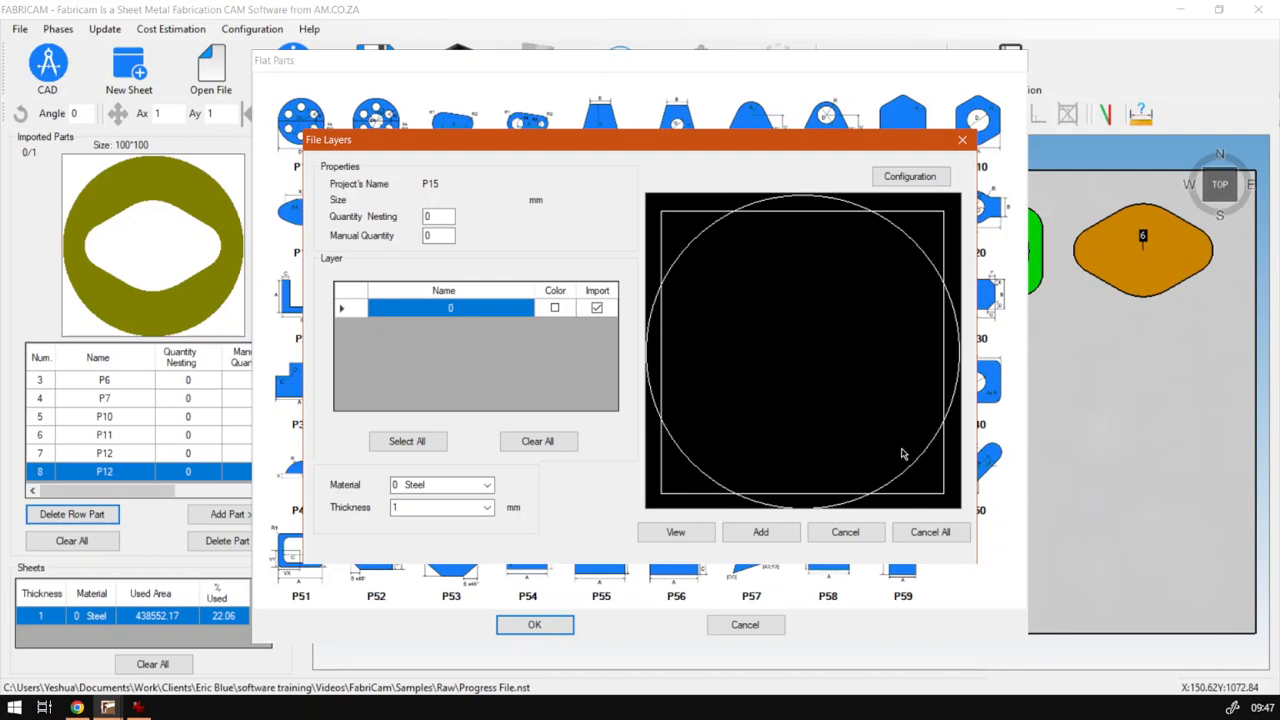
pyautogui.click(845, 532)
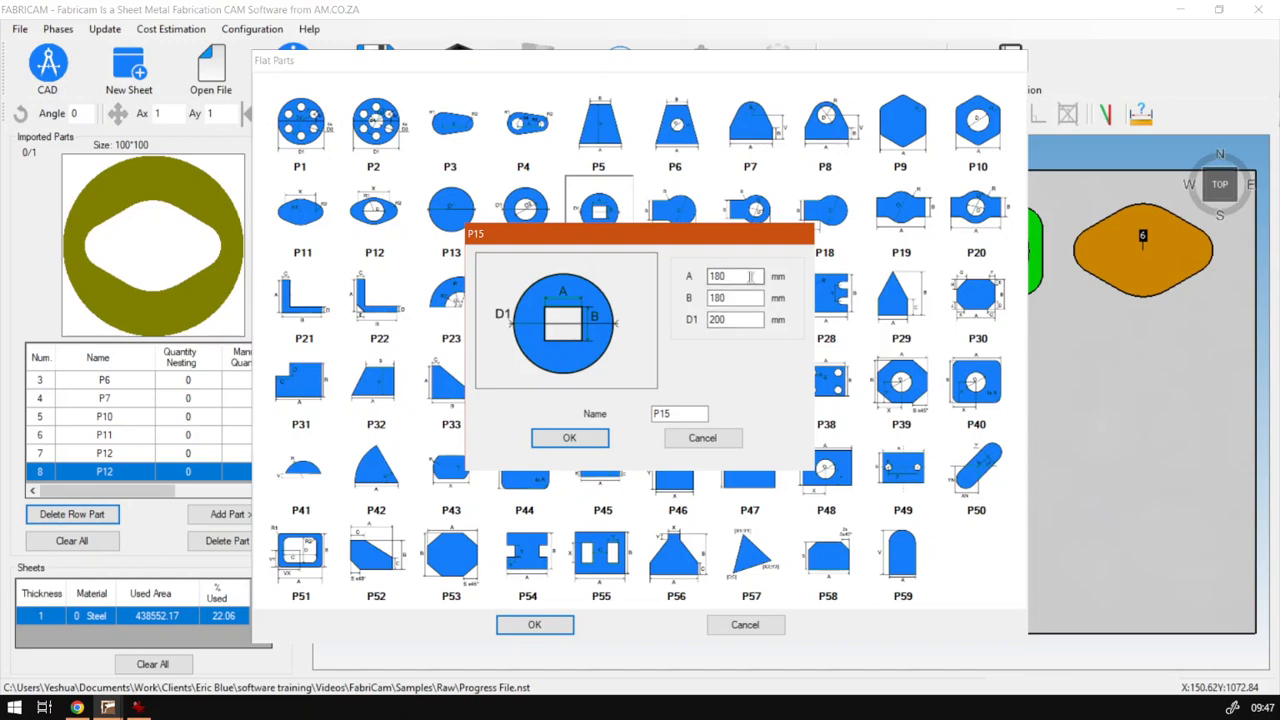
# Step: Try an oversized P15 opening with dimensions A and B set to 201 mm
pyautogui.moveTo(748, 277); pyautogui.dragTo(693, 277)
pyautogui.write('201')
pyautogui.press('Tab')
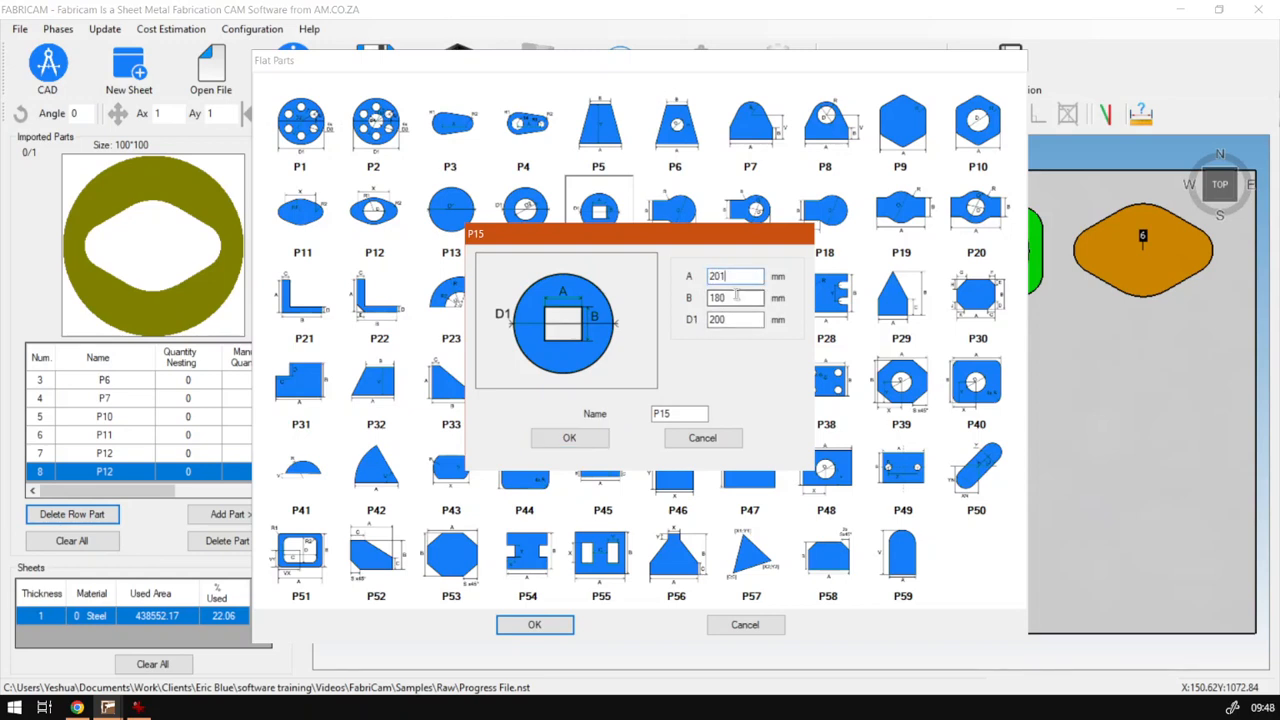
pyautogui.write('201')
pyautogui.click(599, 442)
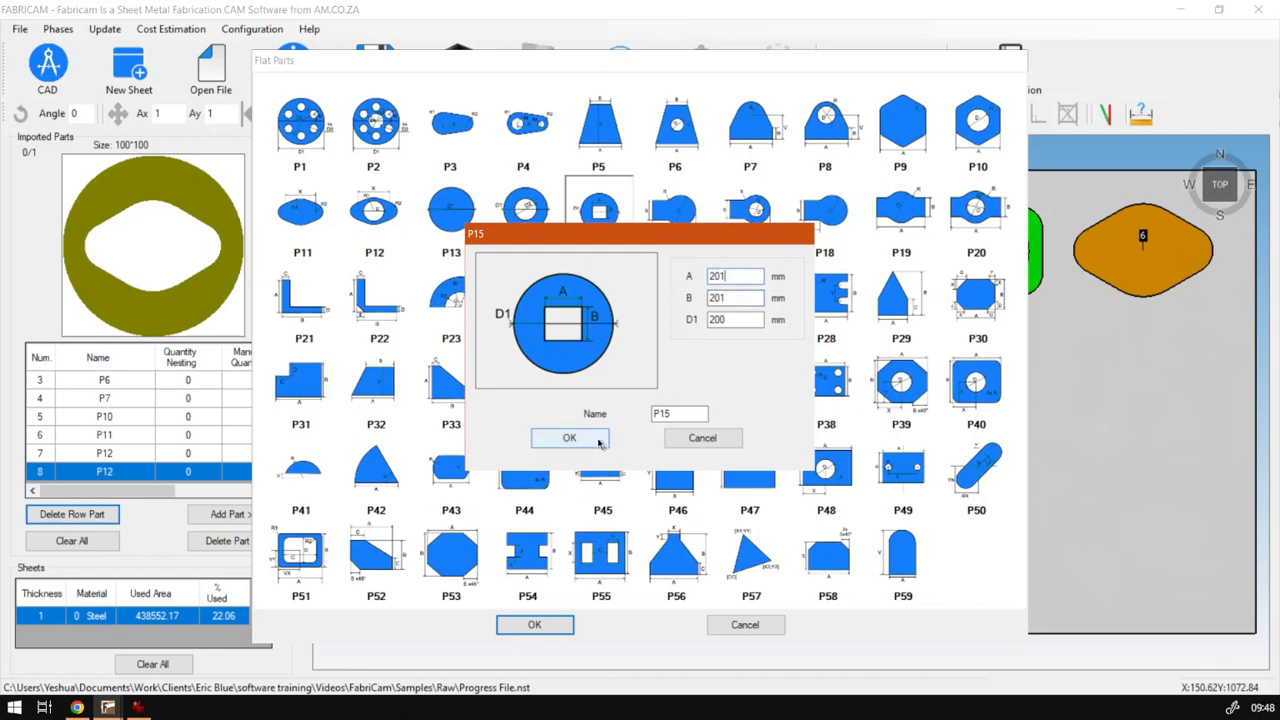
# Step: Set the P15 opening's dimensions A and B to 200 mm each and accept the part
pyautogui.doubleClick(734, 275)
pyautogui.write('0')
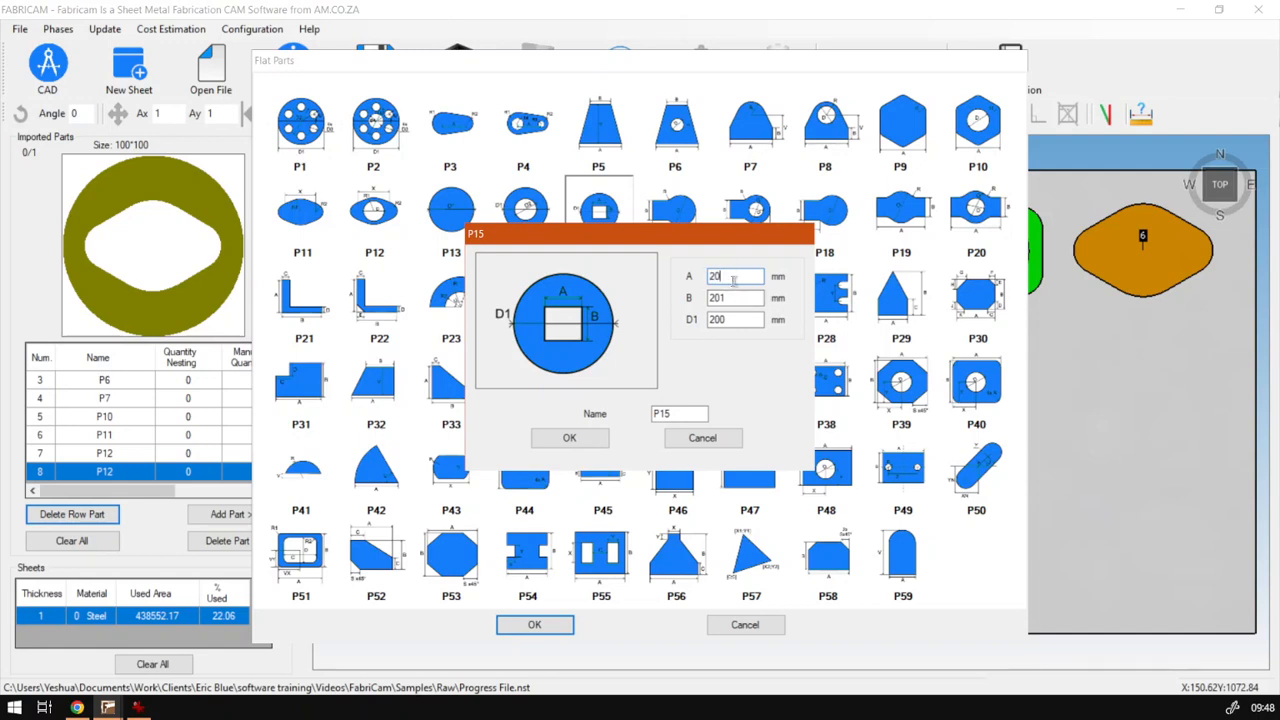
pyautogui.write('0')
pyautogui.press('Tab')
pyautogui.write('200')
pyautogui.click(584, 440)
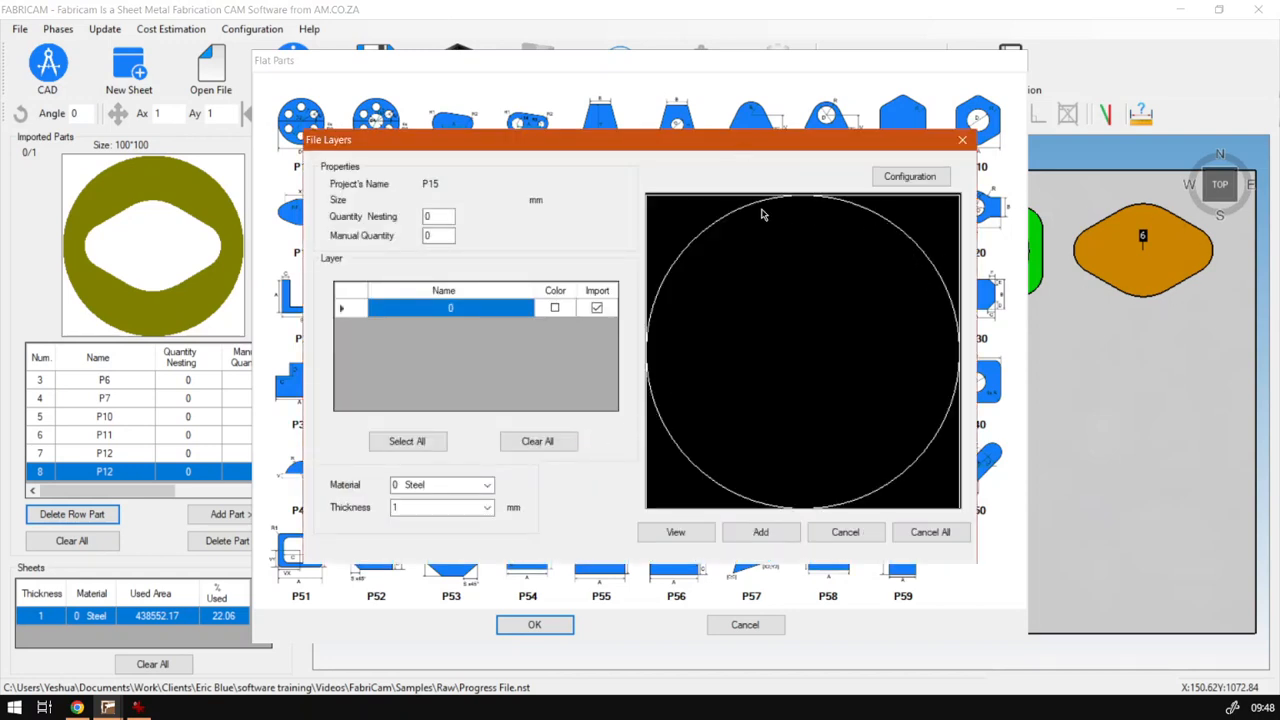
# Step: Set the manual quantity to 1 and add the P15 geometry to the imported parts
pyautogui.doubleClick(432, 236)
pyautogui.write('1')
pyautogui.click(761, 532)
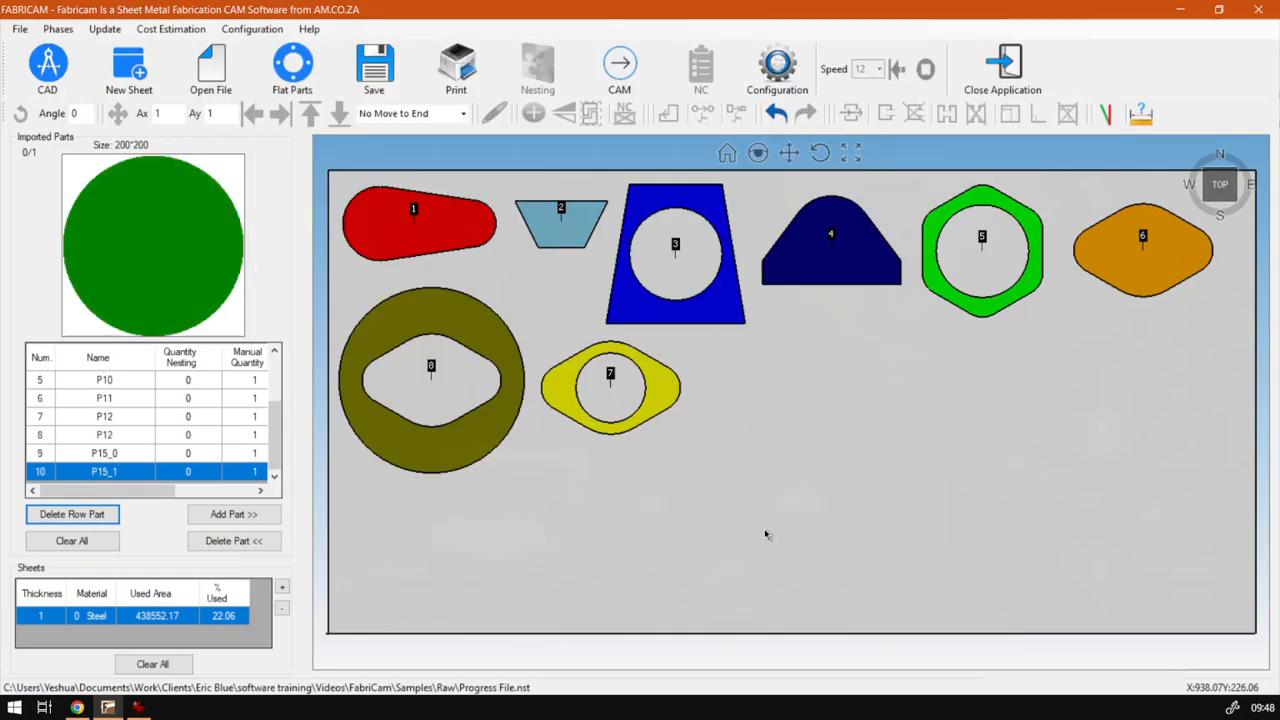
# Step: Place the circle P15_1 on the sheet beside part 7, and the square P15_0 to the right of the circle
pyautogui.click(105, 454)
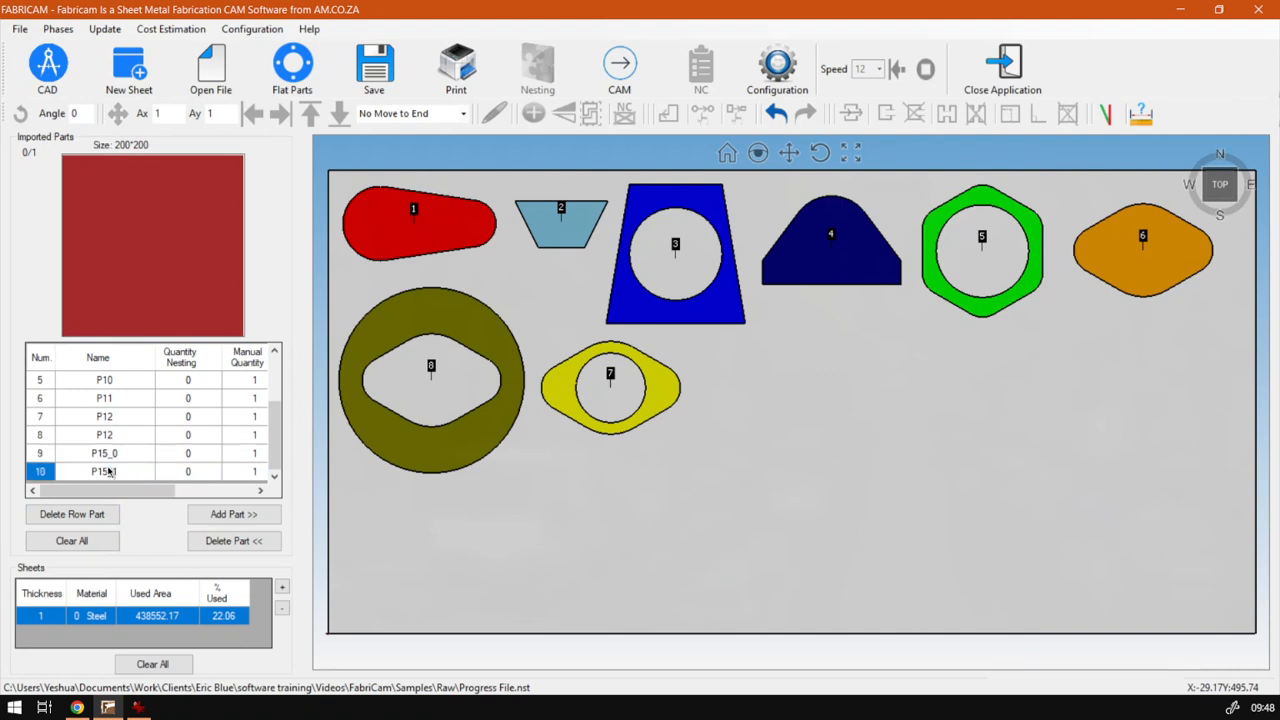
pyautogui.click(105, 471)
pyautogui.click(224, 514)
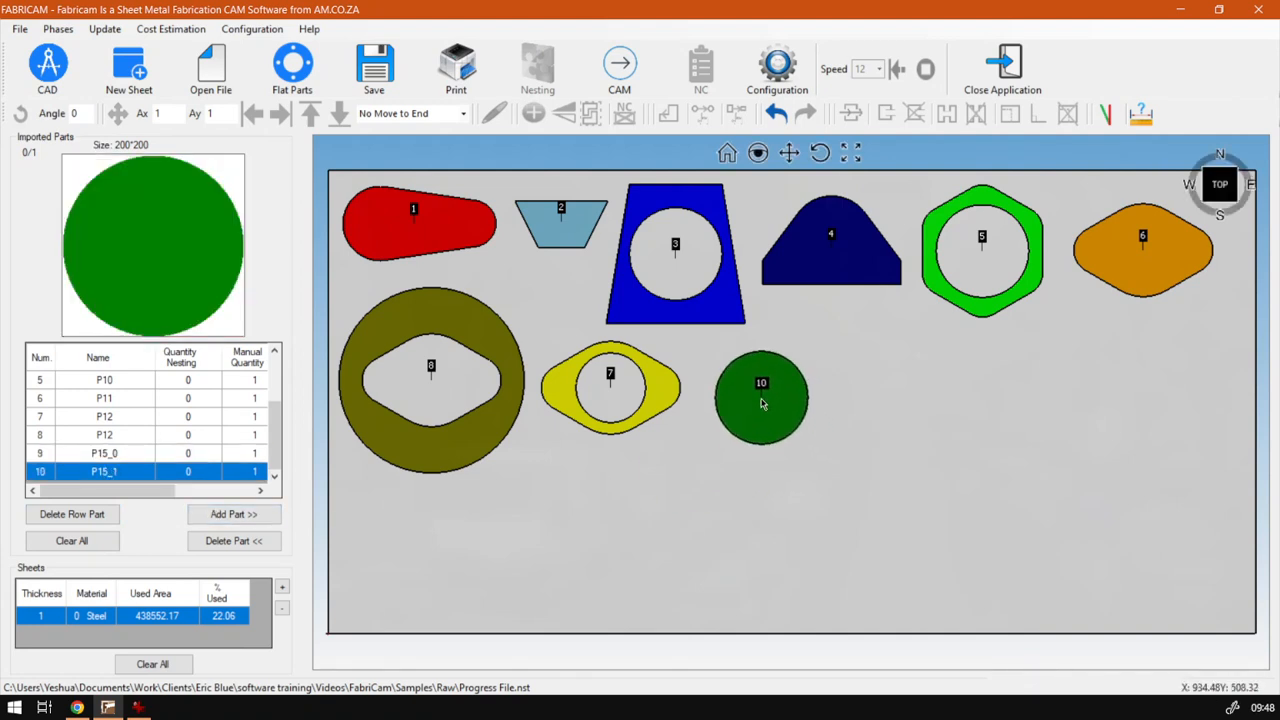
pyautogui.click(82, 455)
pyautogui.click(234, 514)
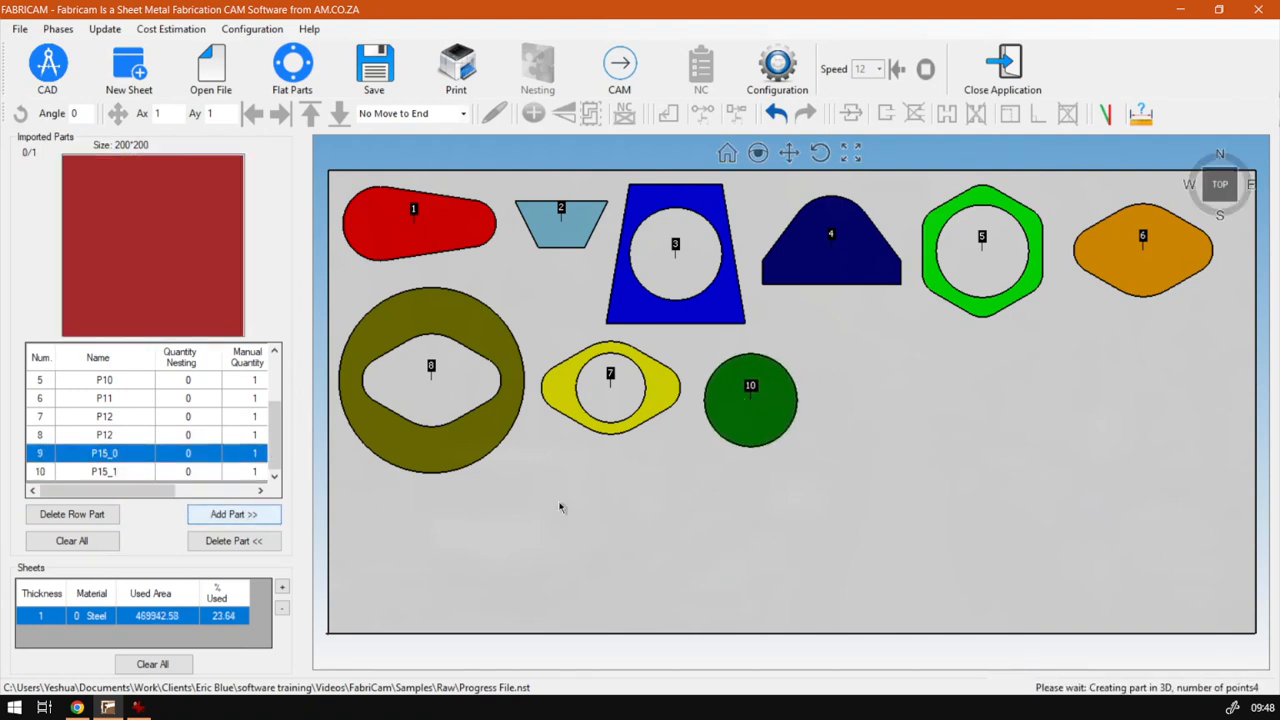
pyautogui.click(855, 410)
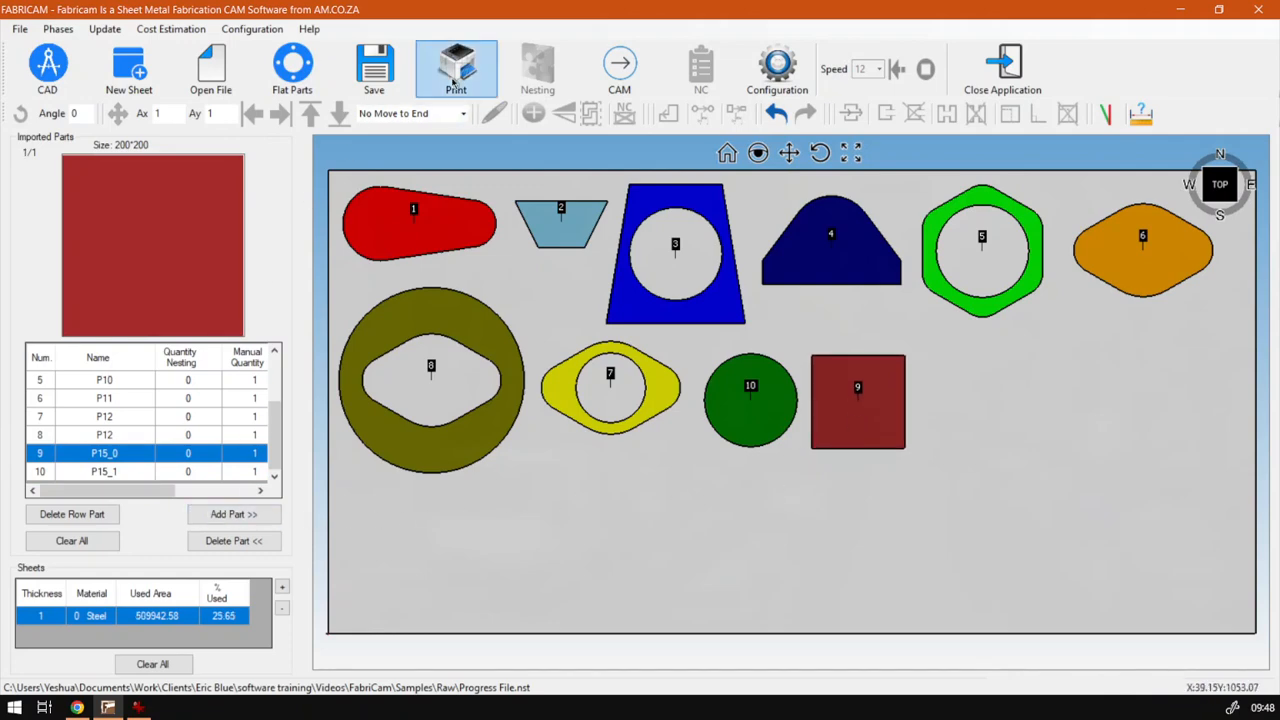
# Step: Define another P15 flat part with D1 200 mm, A 150 mm and B 160 mm, and preview its outline
pyautogui.click(300, 70)
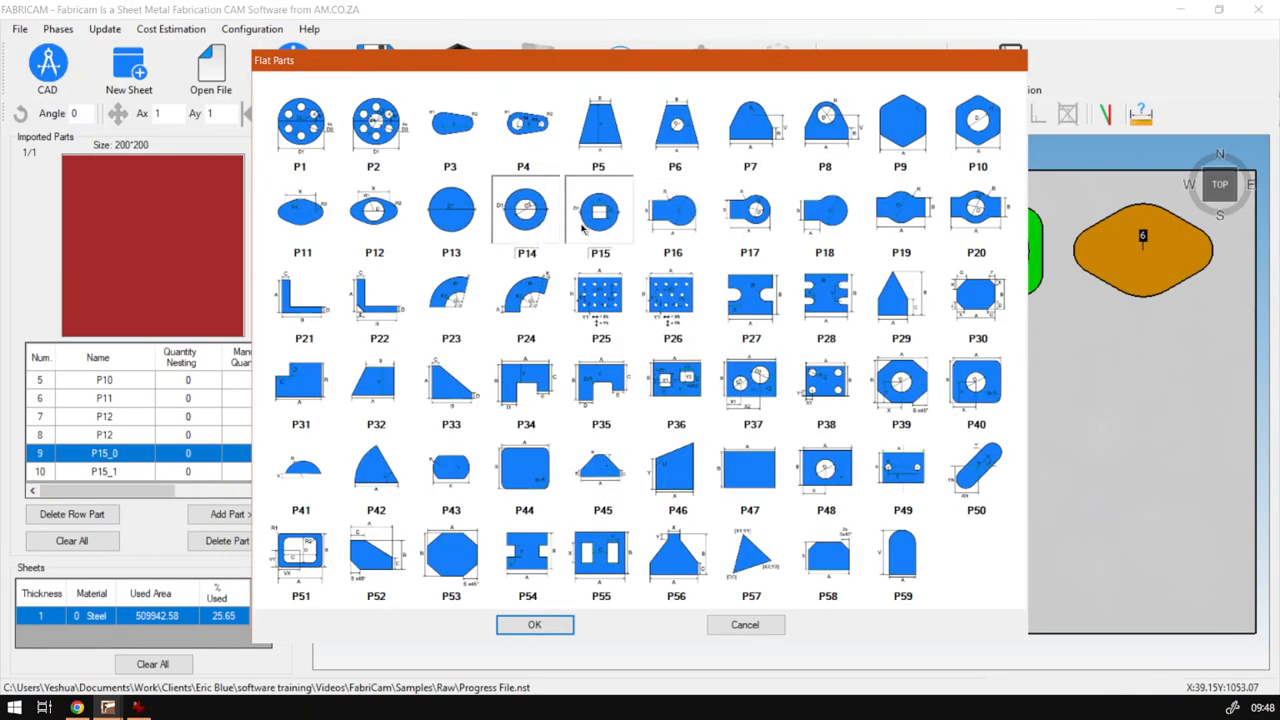
pyautogui.click(600, 215)
pyautogui.moveTo(741, 319); pyautogui.dragTo(672, 324)
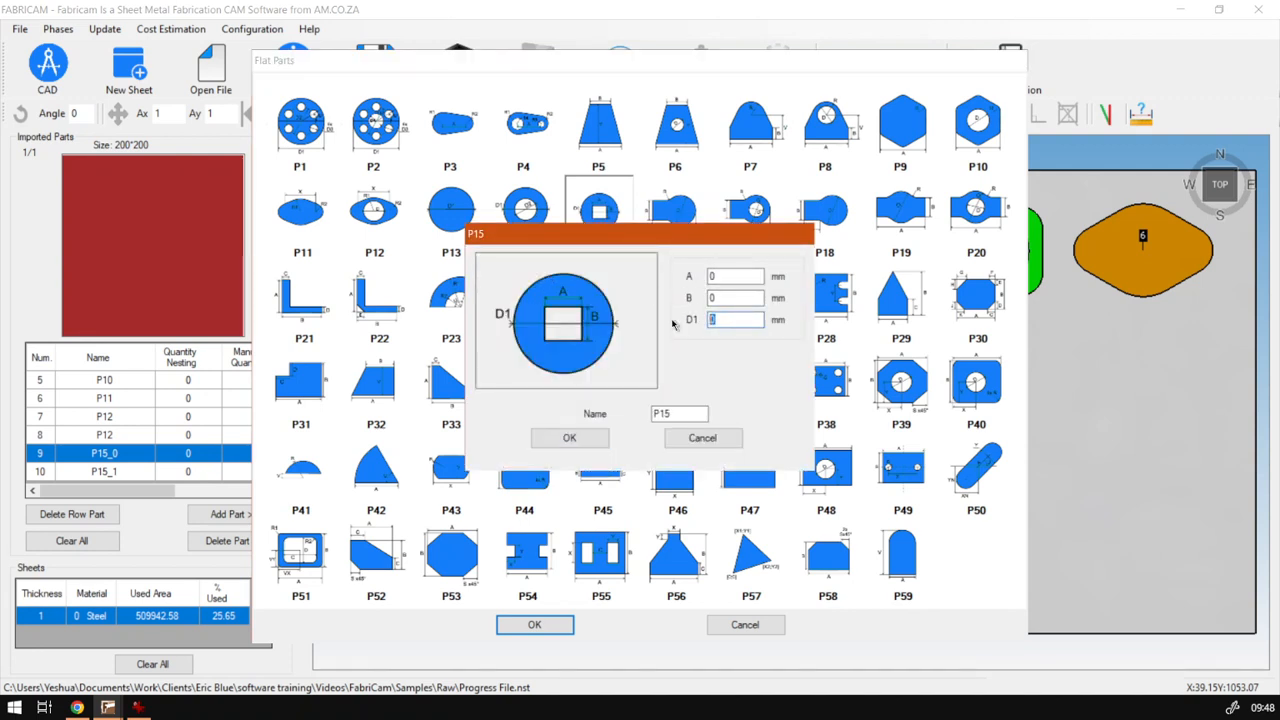
pyautogui.press('BackSpace')
pyautogui.write('200')
pyautogui.moveTo(740, 276); pyautogui.dragTo(688, 274)
pyautogui.write('150')
pyautogui.moveTo(738, 298); pyautogui.dragTo(673, 303)
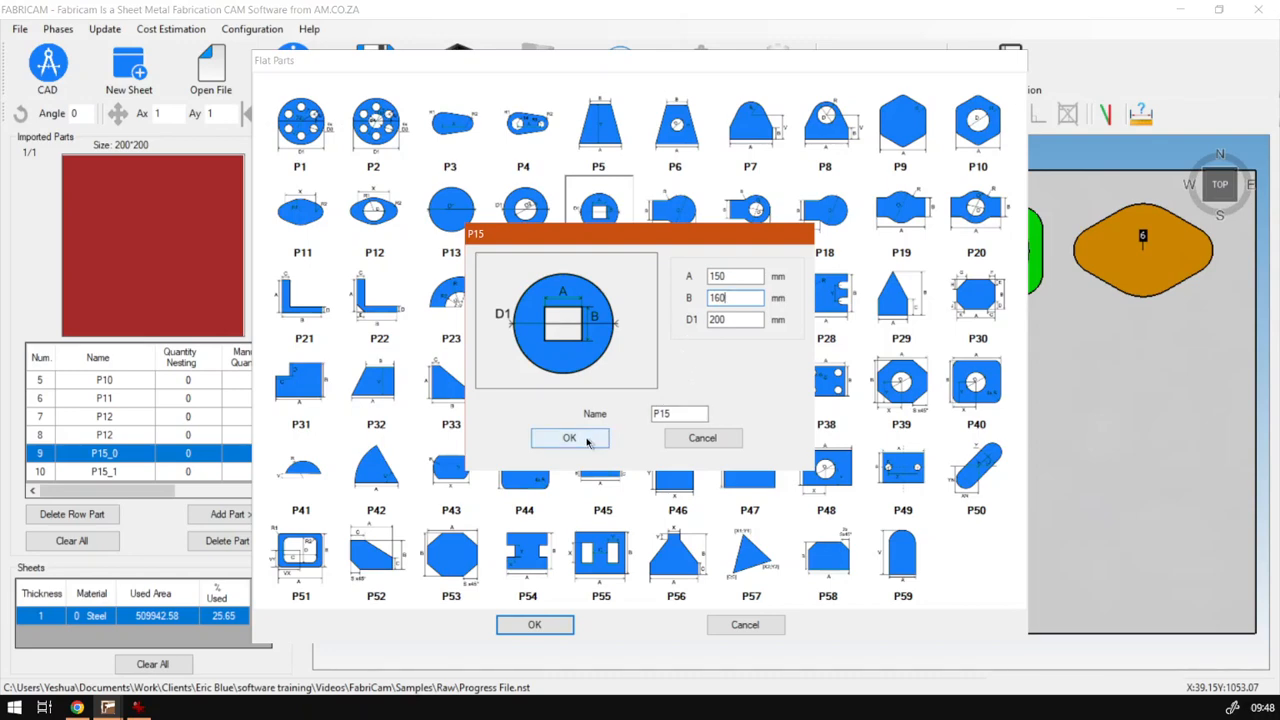
pyautogui.click(568, 438)
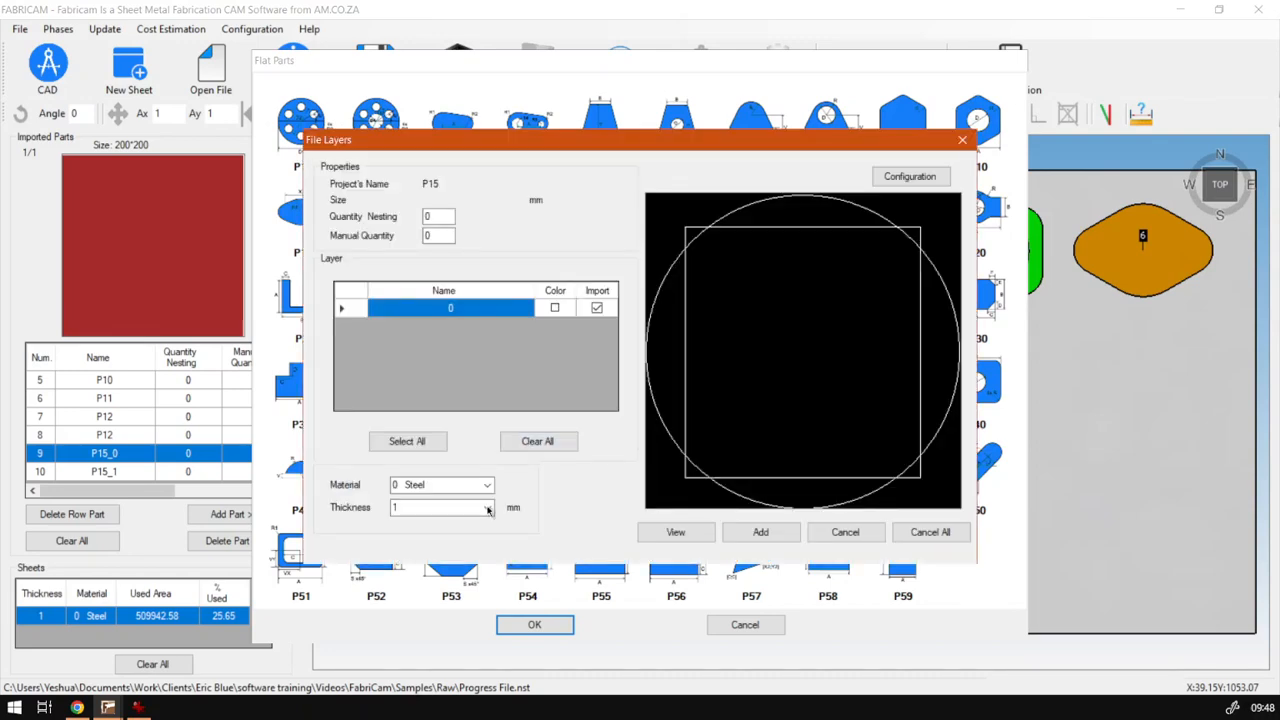
pyautogui.click(845, 532)
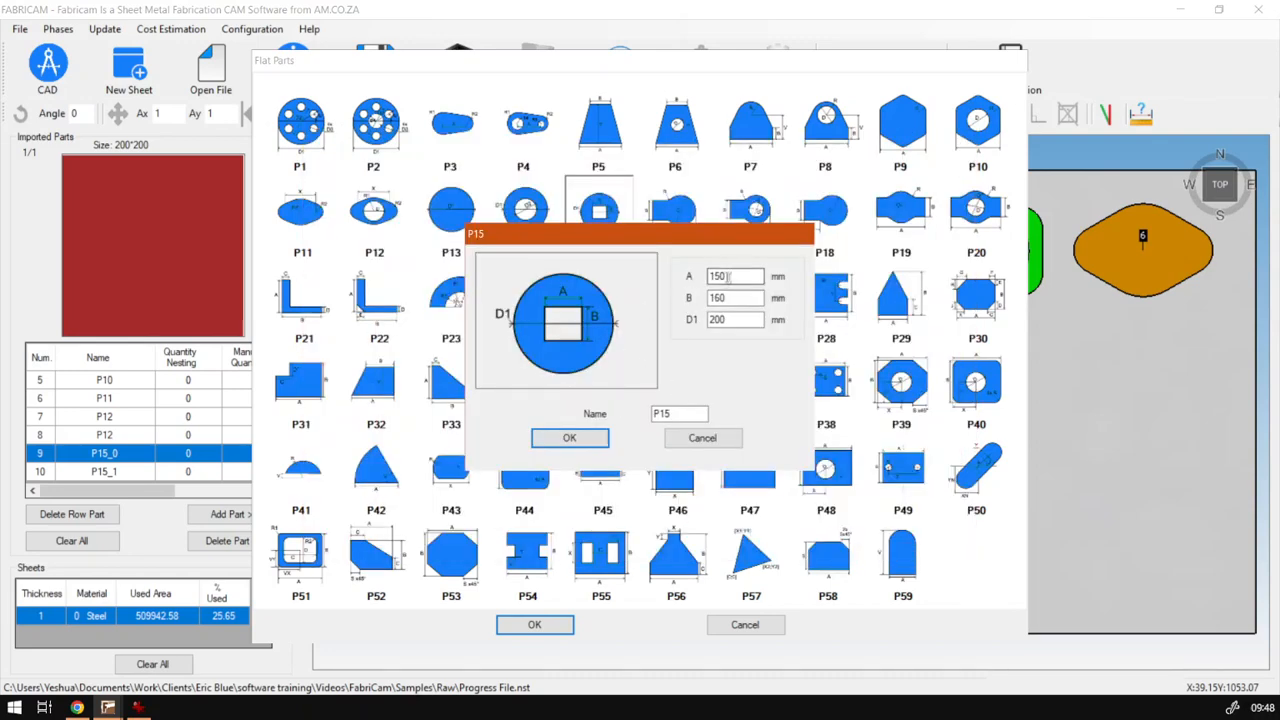
# Step: Set the P15 opening's dimensions A and B to 120 mm each and accept the part
pyautogui.doubleClick(718, 276)
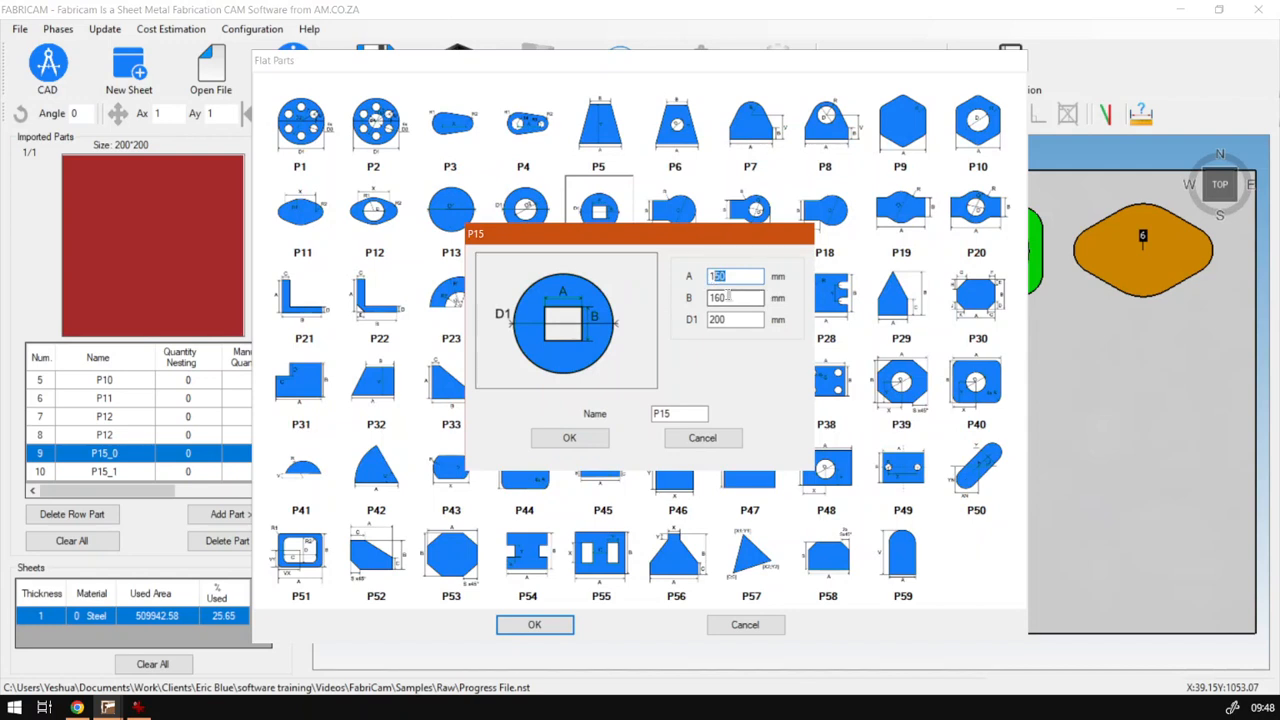
pyautogui.write('120')
pyautogui.doubleClick(729, 297)
pyautogui.write('120')
pyautogui.click(545, 437)
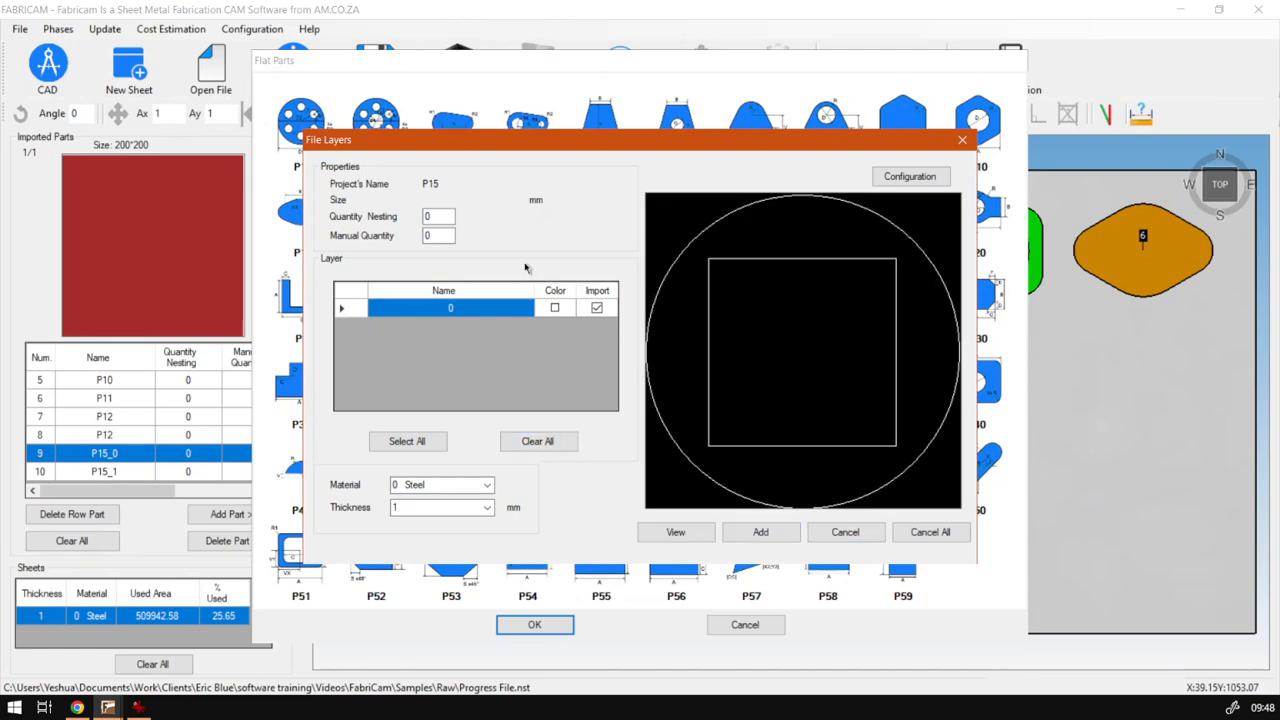
# Step: Add the P15 ring with a manual quantity of 1 and place it on the sheet right of the square part
pyautogui.doubleClick(455, 232)
pyautogui.write('1')
pyautogui.click(760, 533)
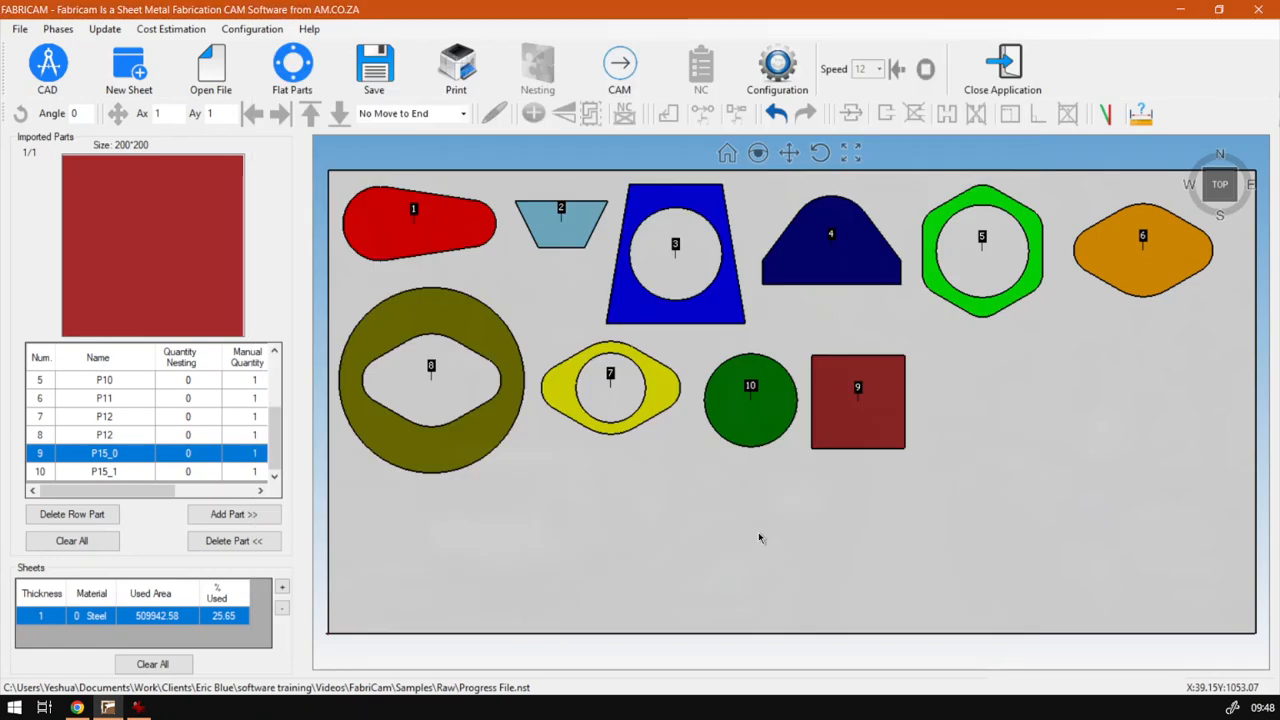
pyautogui.click(218, 518)
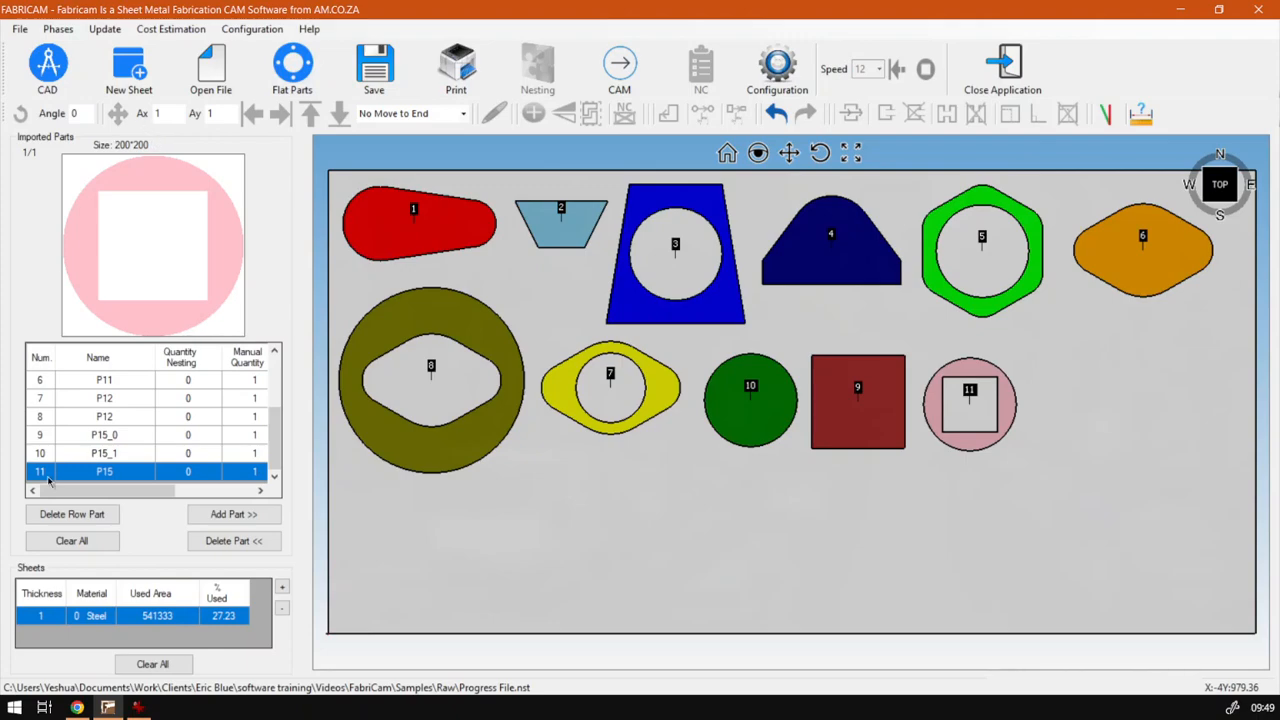
# Step: Switch to Chrome and look over the softwaretraining.co.za home page with its training videos
pyautogui.click(77, 707)
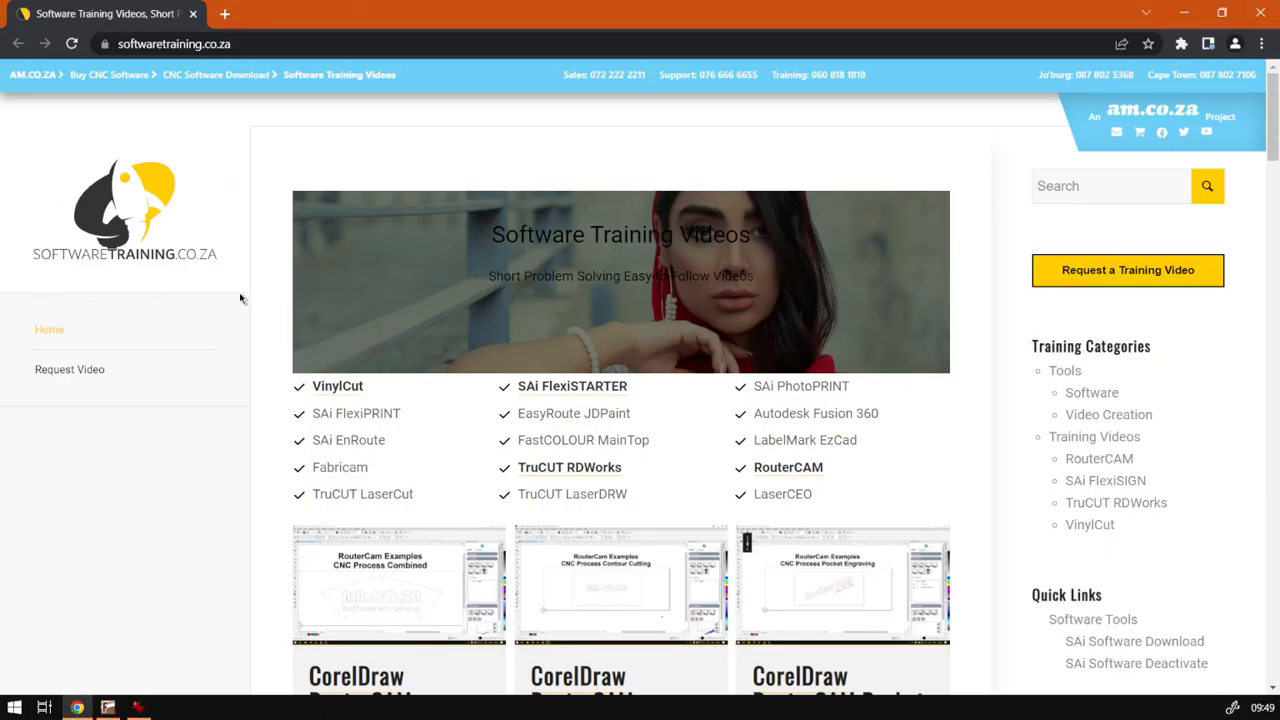
pyautogui.scroll(-3, 611, 274)
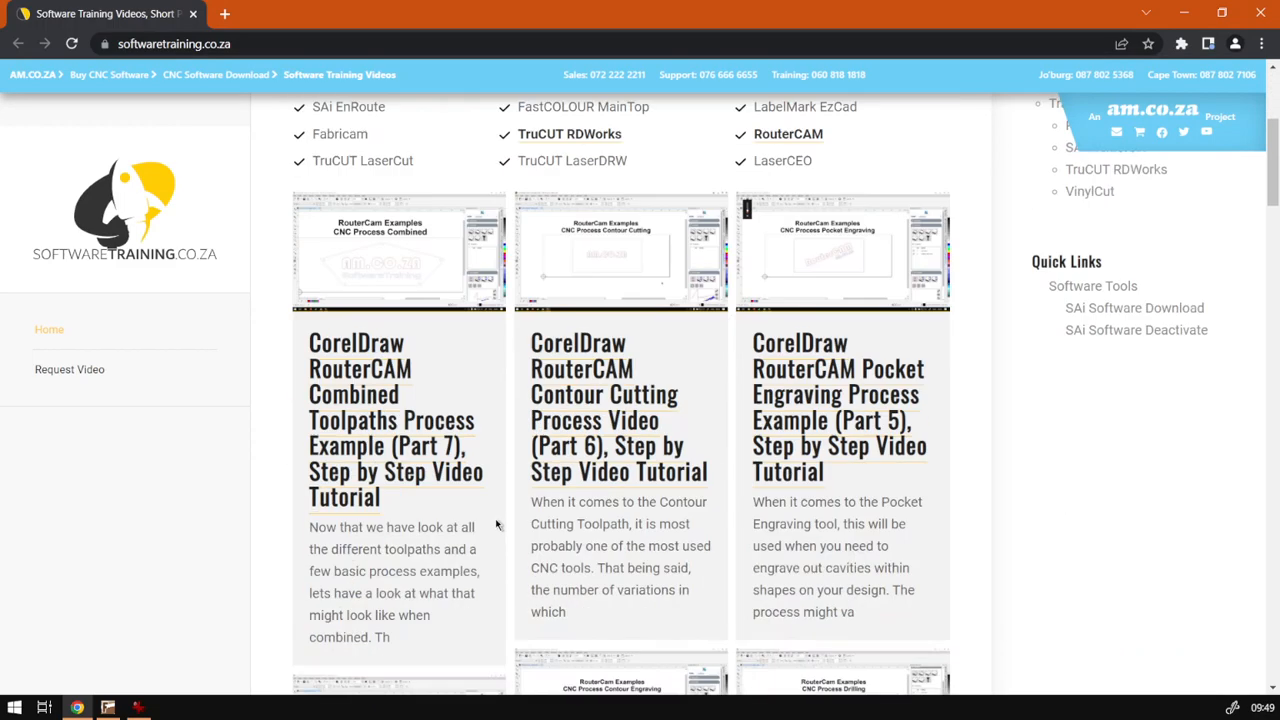
pyautogui.scroll(3, 650, 380)
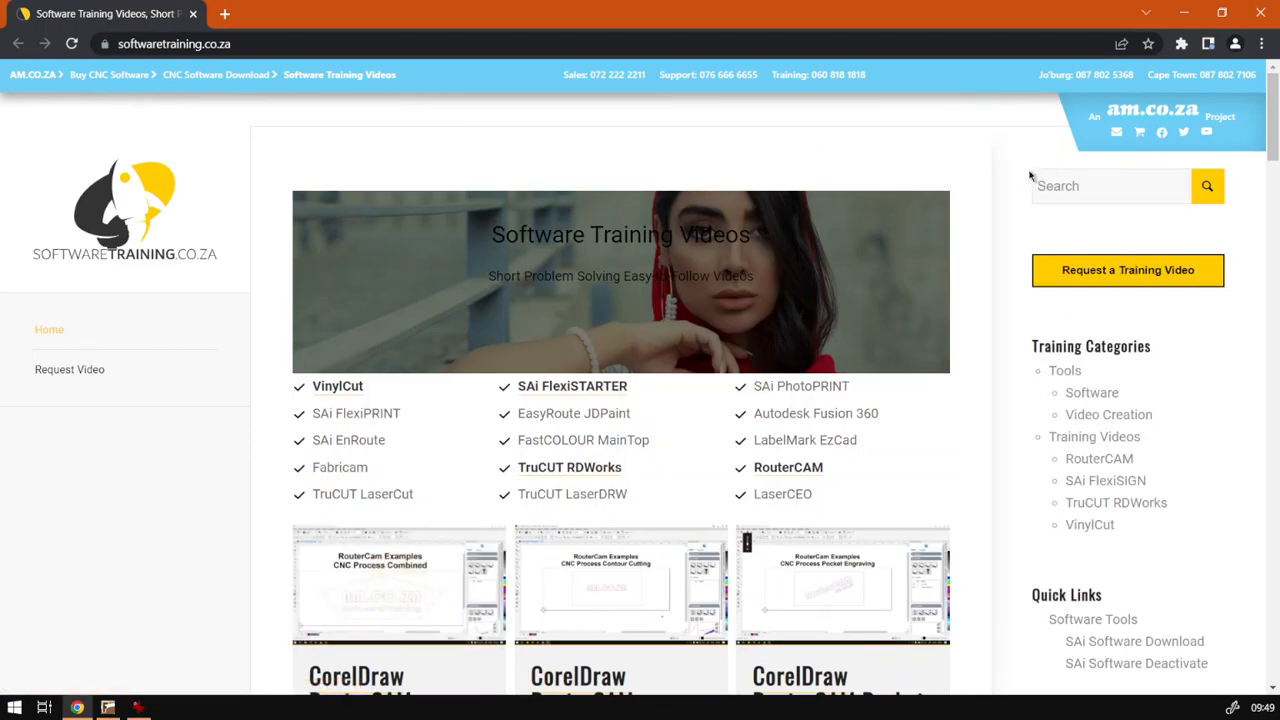